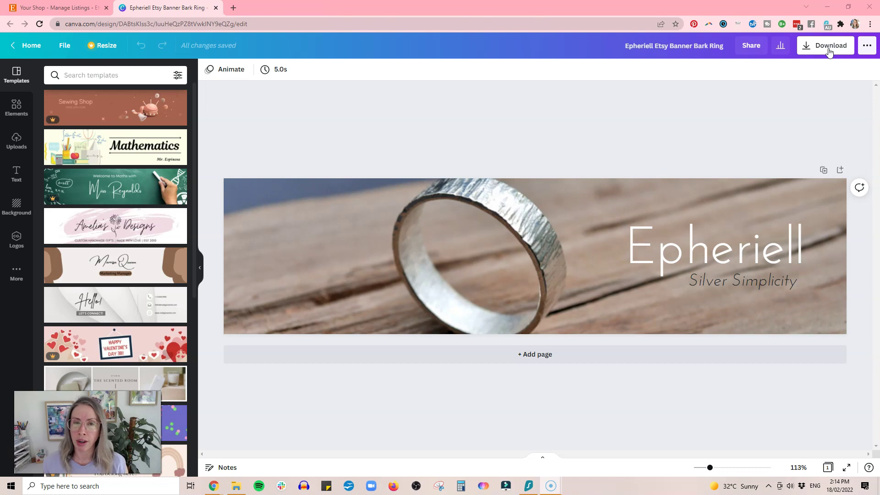
Download the Epheriell ring banner from Canva as a PNG file.
left_click(830, 53)
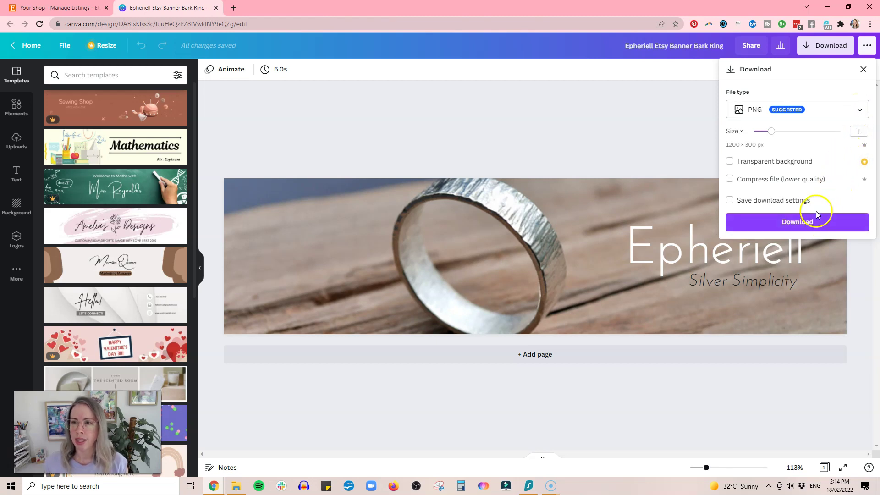
left_click(815, 220)
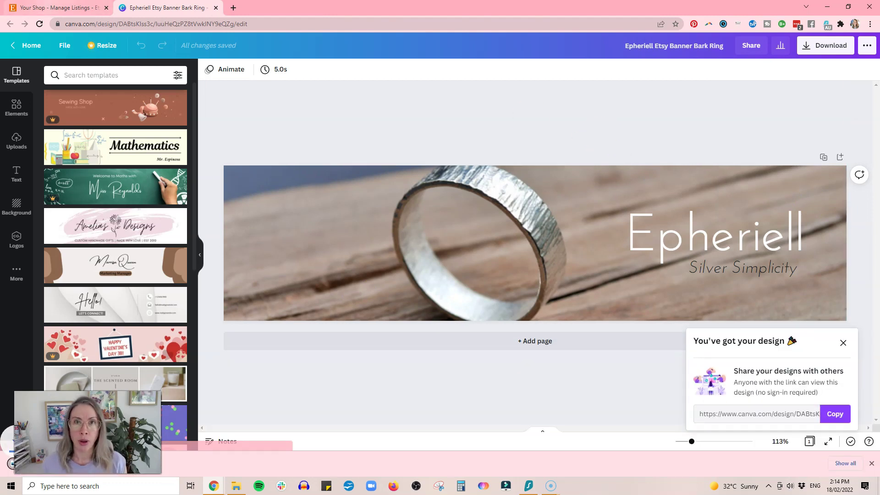
Go to the Etsy tab and open the Epheriell shop's editing page.
left_click(55, 7)
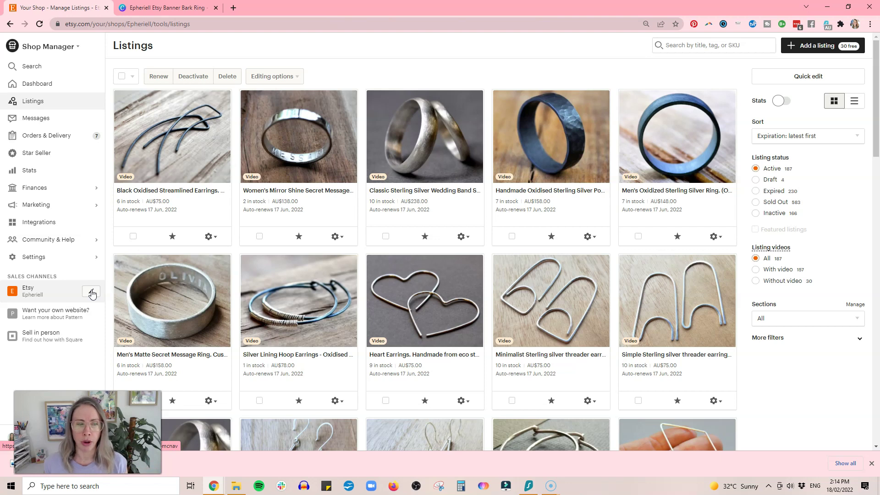
left_click(91, 294)
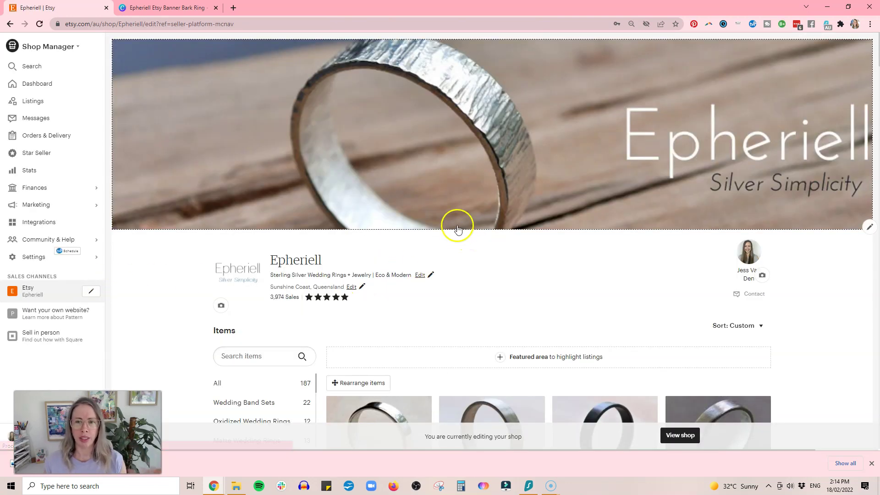
scroll(808, 168, "down", 4)
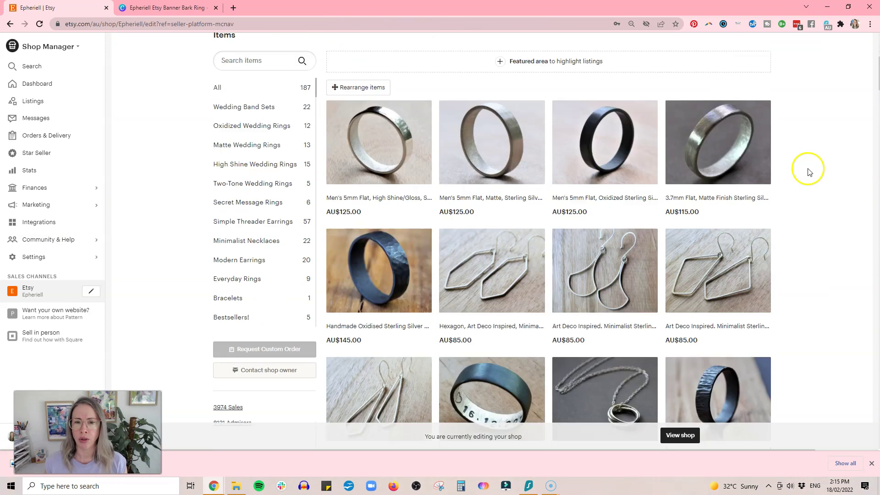
scroll(812, 174, "down", 2)
scroll(812, 174, "up", 4)
scroll(812, 176, "up", 3)
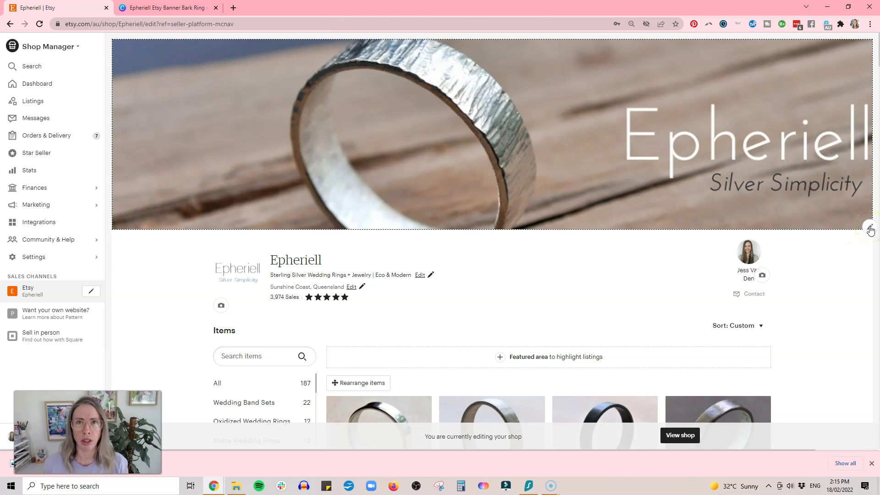
Edit the shop banner, preview Mini Banner and None, then choose Big Banner.
left_click(870, 230)
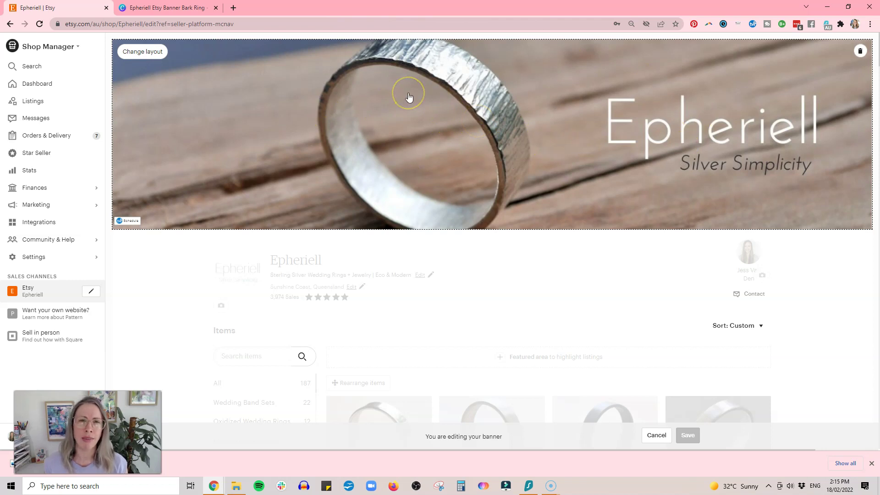
left_click(153, 55)
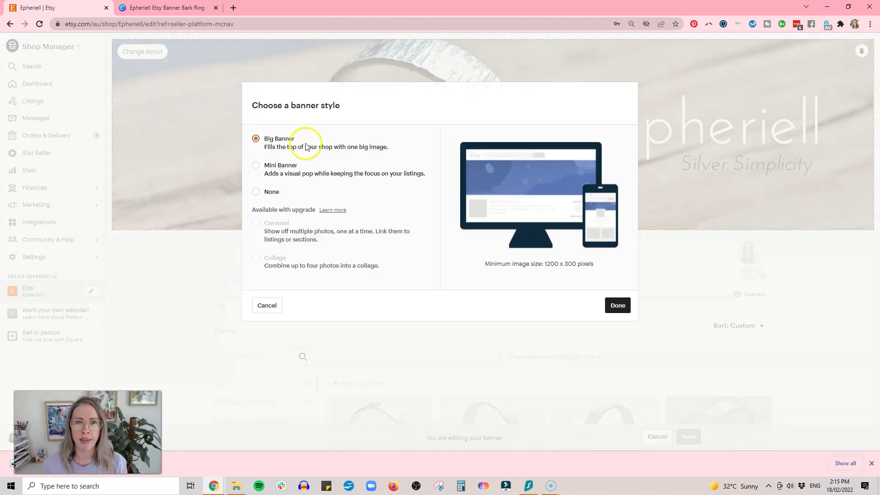
left_click(293, 169)
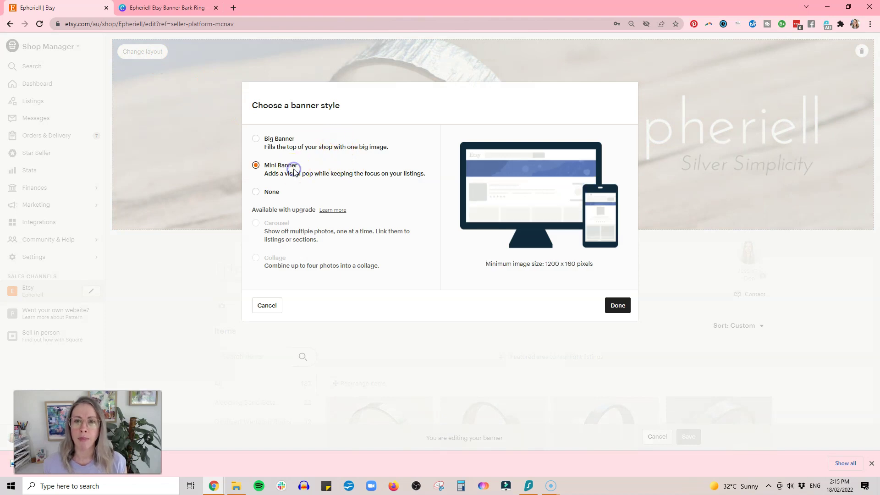
left_click(273, 194)
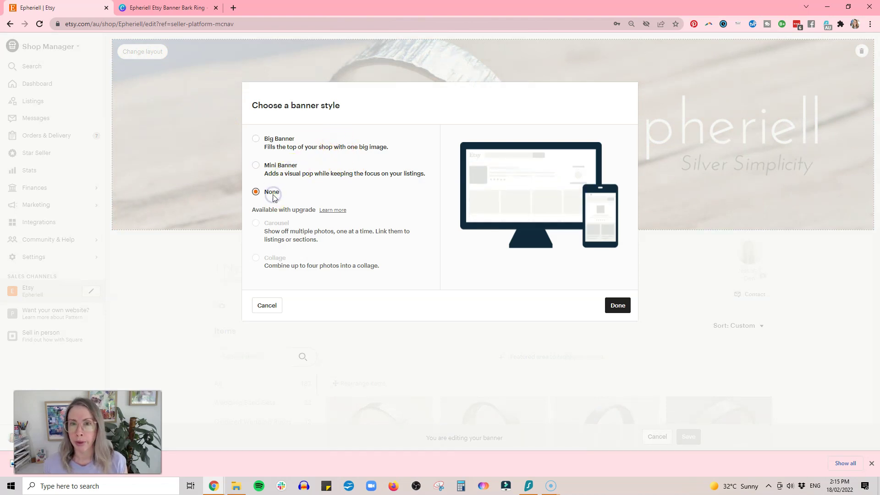
left_click(285, 143)
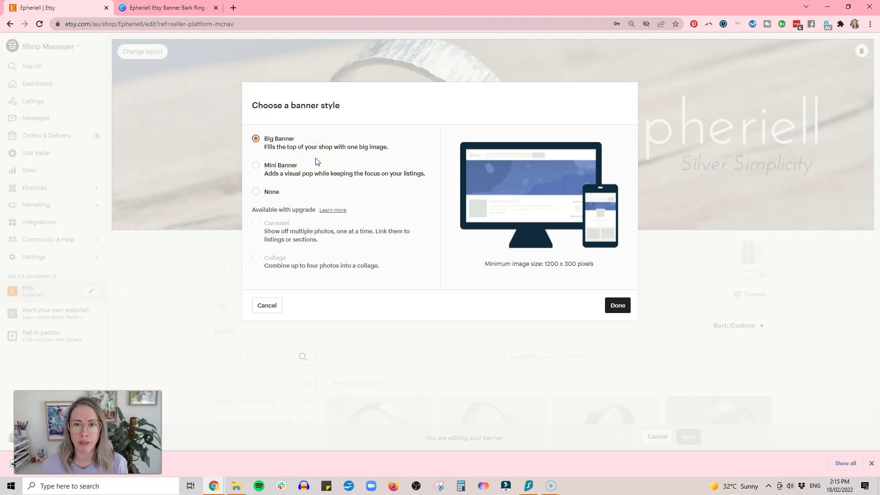
Confirm Big Banner and upload the newly downloaded 'Silver Simplicity' banner image.
left_click(611, 307)
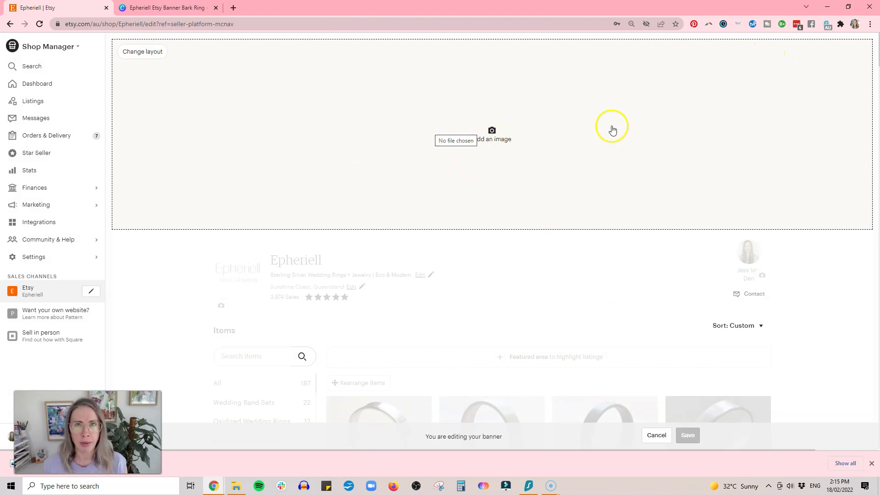
left_click(491, 134)
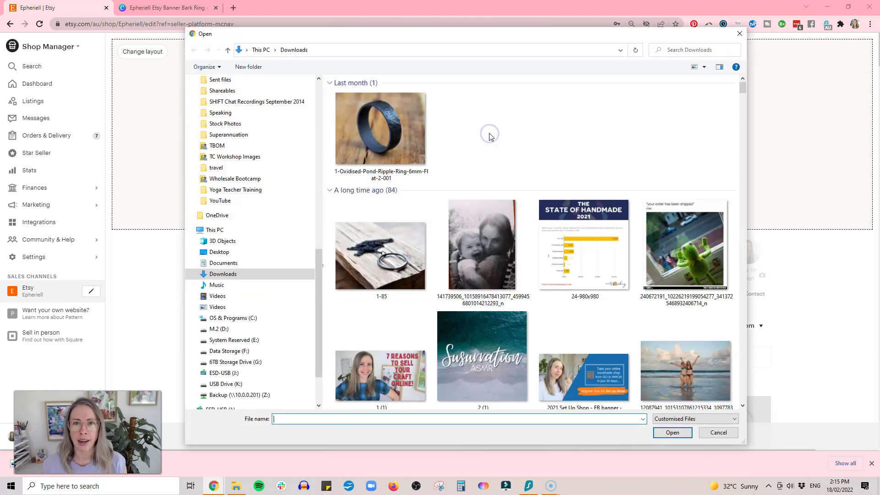
left_click(399, 168)
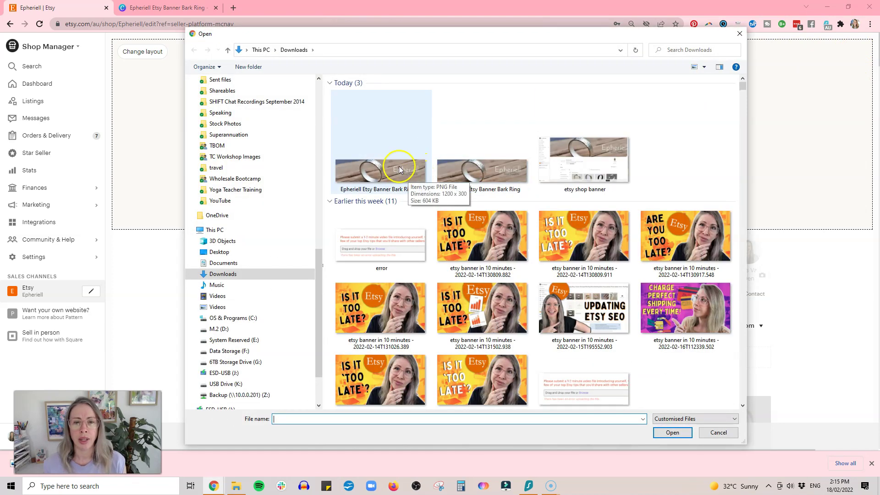
double_click(397, 164)
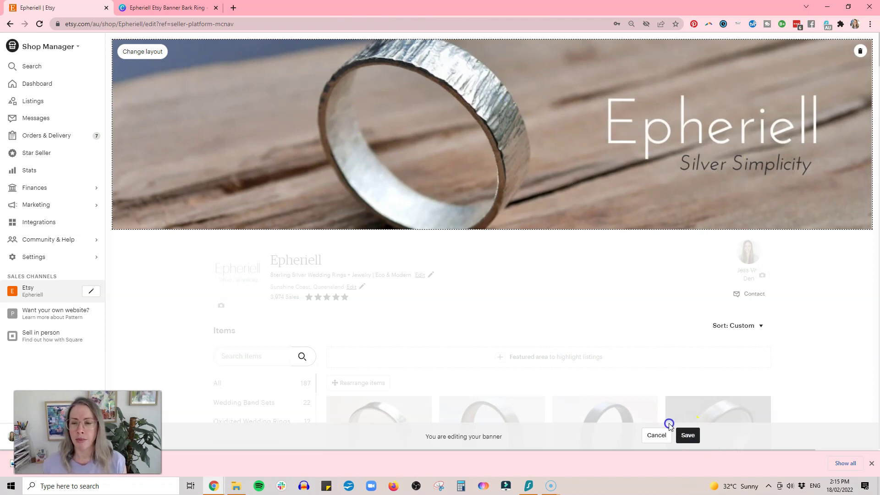
Save the new ring banner and close Chrome's downloads bar.
left_click(692, 441)
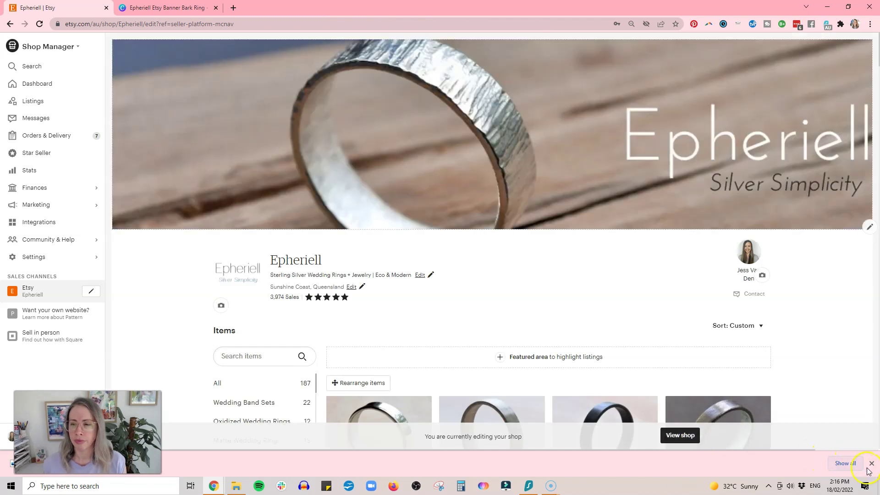
left_click(870, 464)
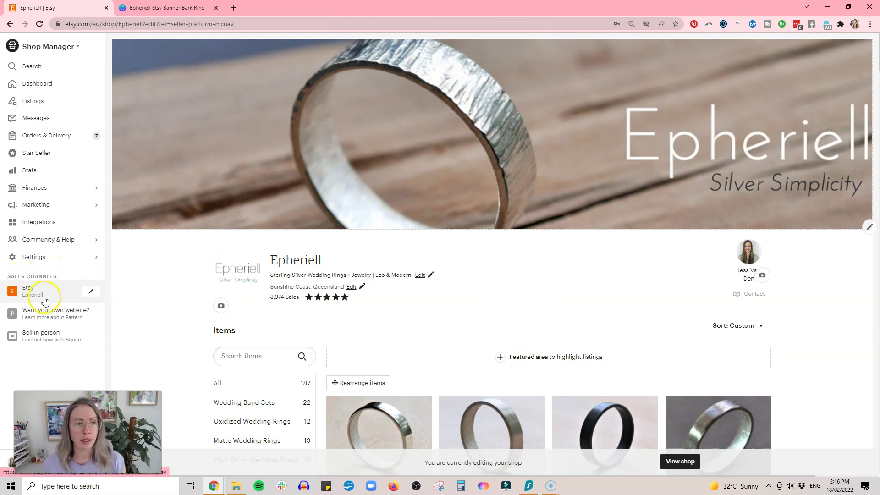
View the live Epheriell shop front from the Etsy sales channel link.
left_click(22, 291)
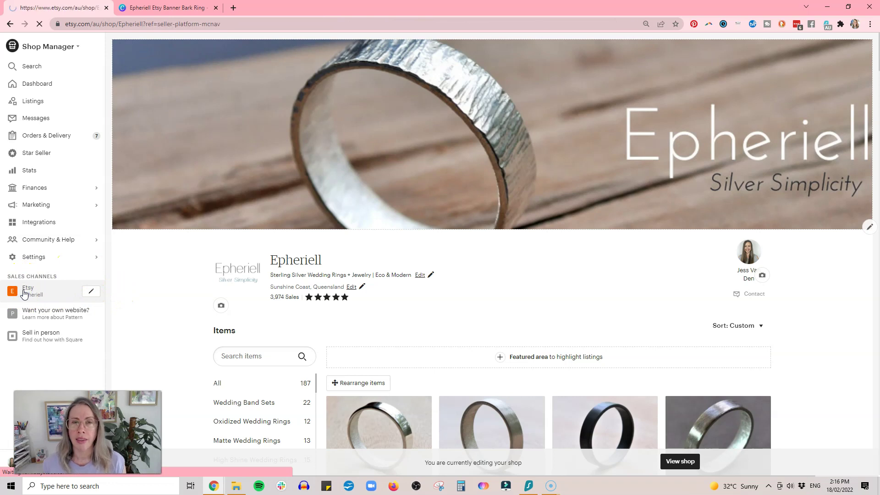